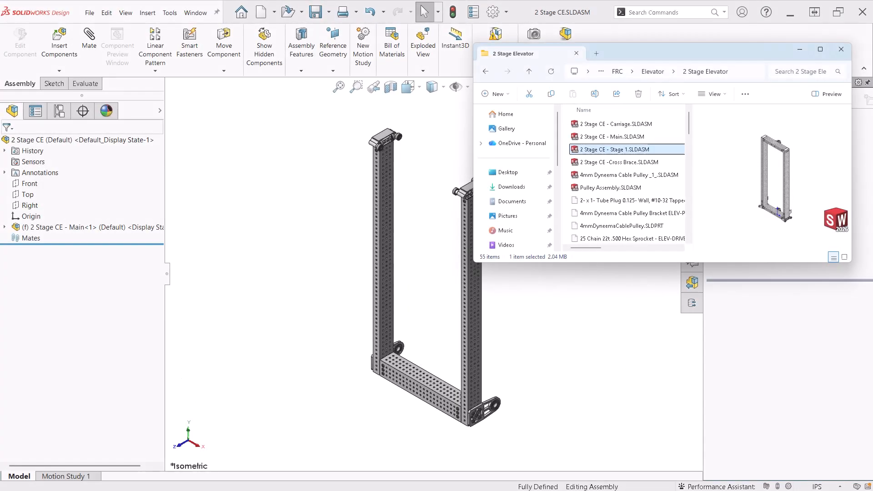
- Place the 2 Stage CE - Stage 1 subassembly beside the Main frame and hide the top-level assembly's Right plane
left_click(286, 291)
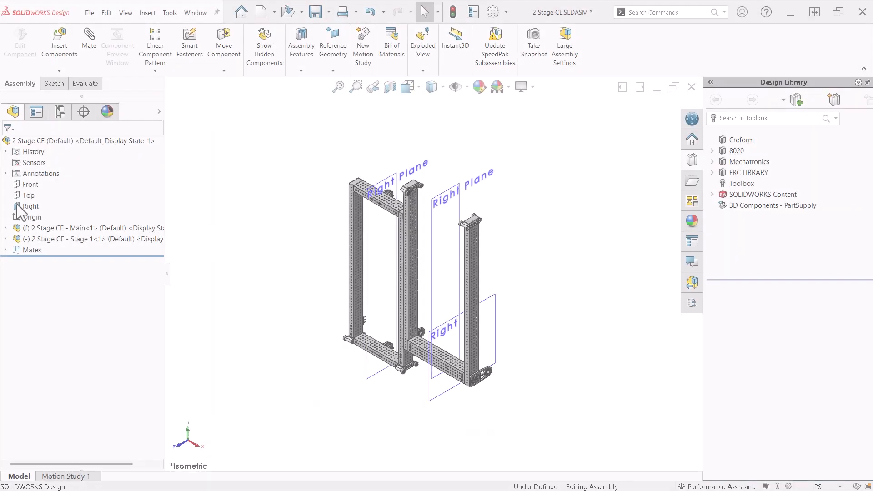
left_click(31, 206)
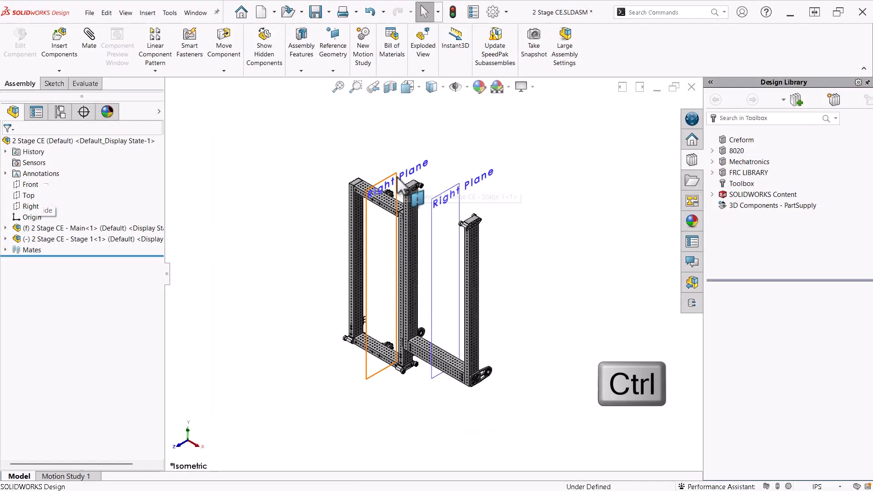
- Mate the Right Planes of the Main and Stage 1 subassemblies coincident and slide Stage 1 upward
left_click(416, 169, "ctrl")
left_click(457, 194, "ctrl")
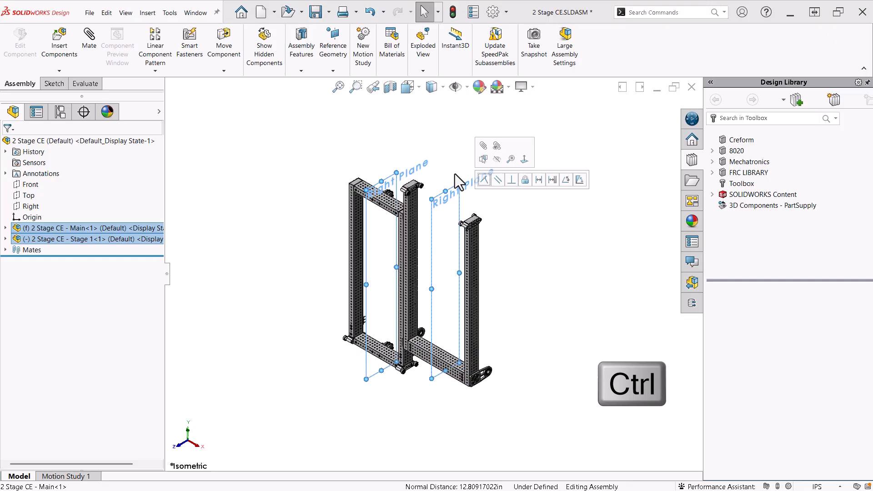
left_click(484, 180)
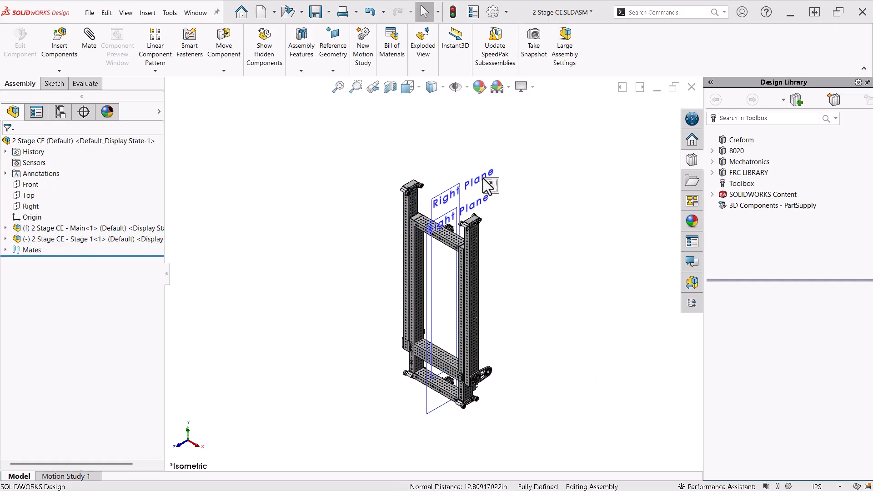
left_click_drag(470, 331, 469, 312)
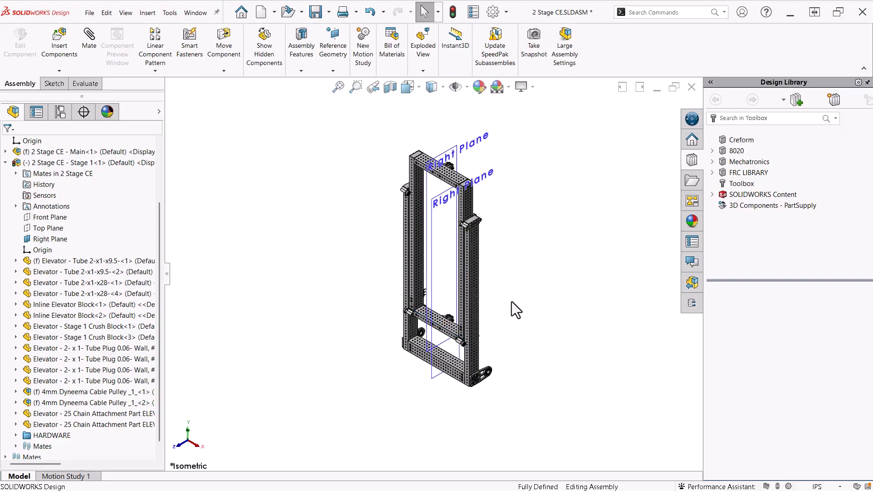
- Hide the Right Planes of both the Stage 1 and the Main subassemblies
left_click(45, 238)
left_click(54, 229)
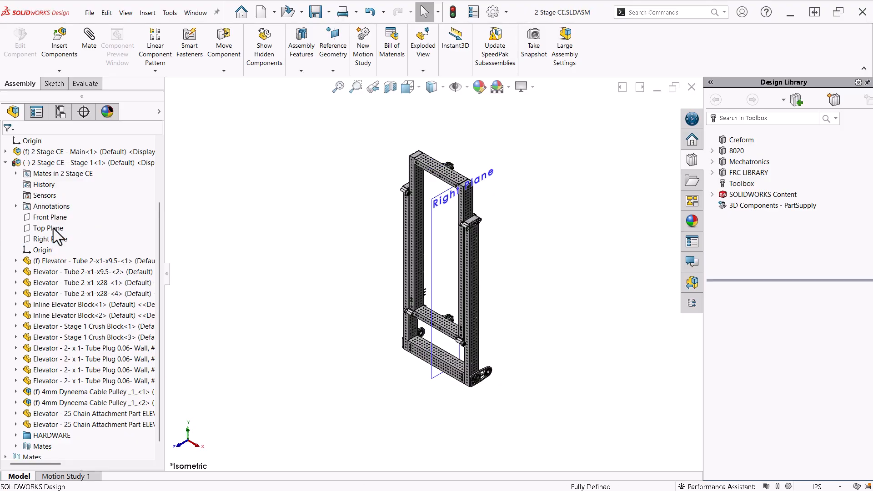
left_click(5, 164)
left_click(5, 228)
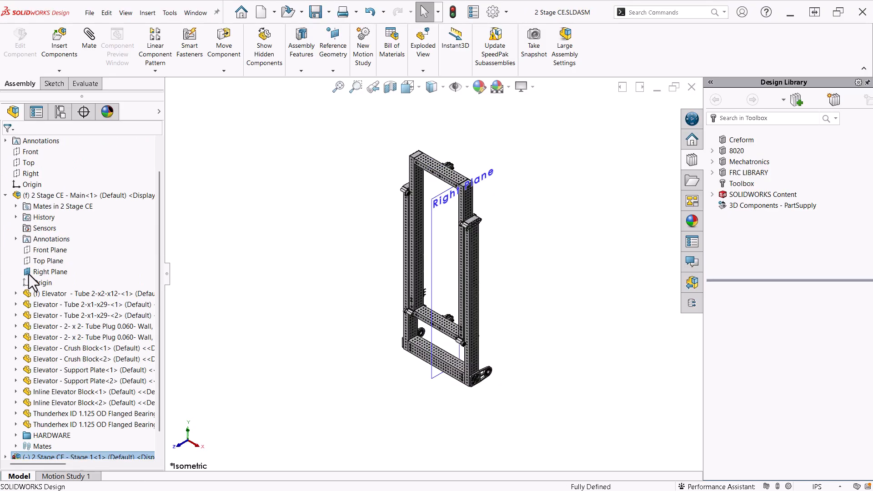
left_click(45, 272)
left_click(51, 259)
left_click(6, 195)
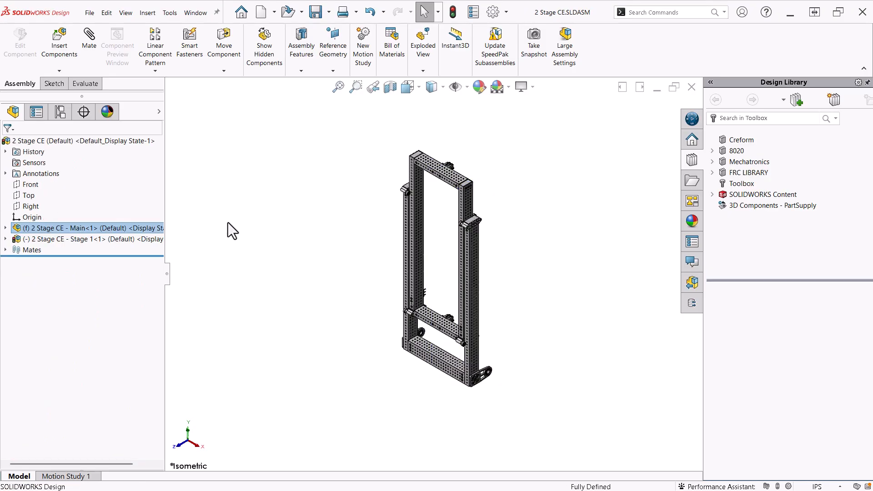
left_click(467, 87)
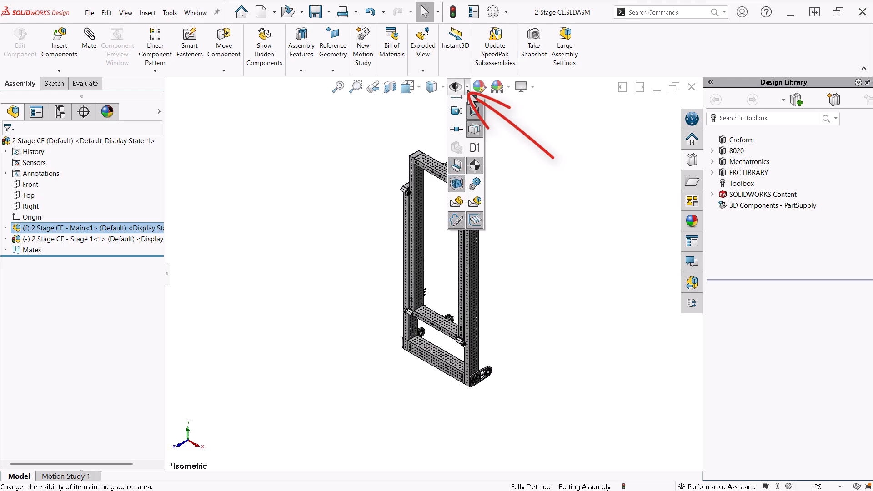
left_click(503, 113)
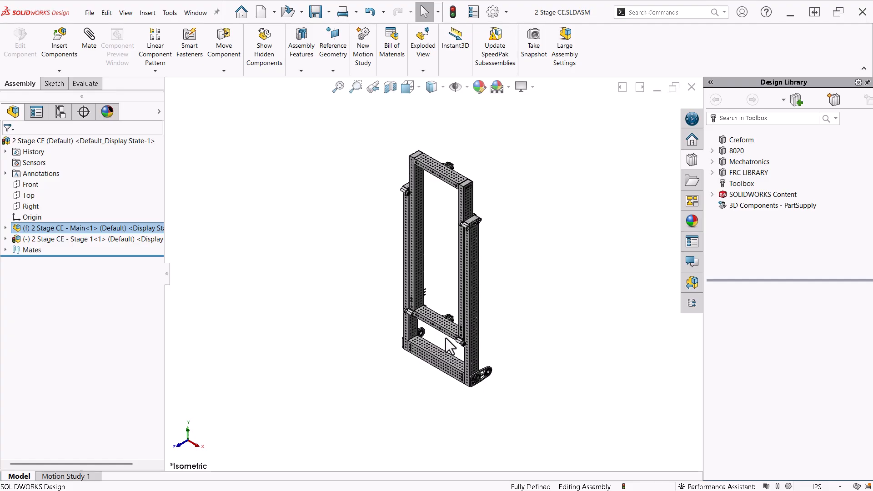
- Add a coincident mate between the top face of Main's lower cross tube and the underside of Stage 1's lower cross tube
scroll(446, 337, "down", 3)
left_click_drag(430, 345, 433, 310)
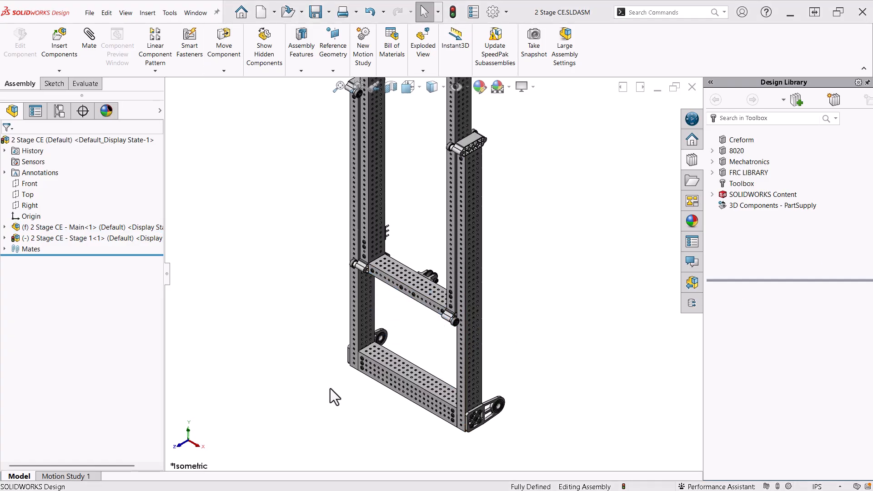
scroll(378, 381, "down", 3)
left_click(392, 341)
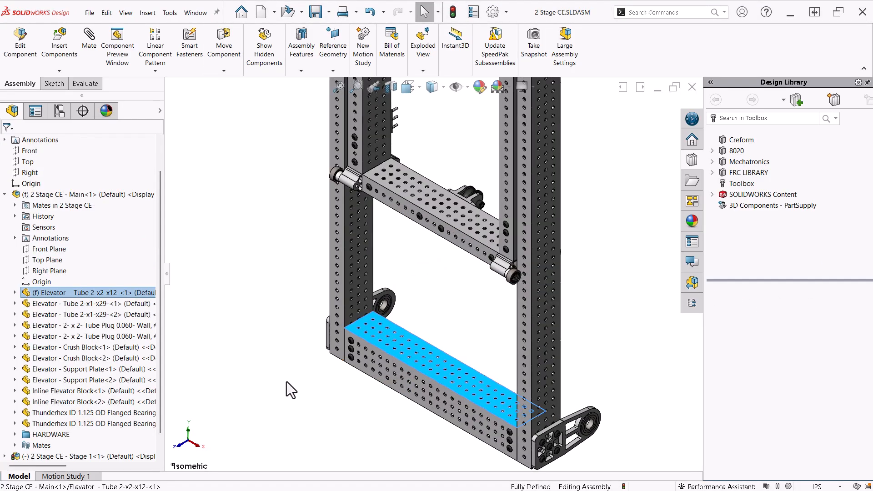
middle_click_drag(286, 388, 395, 221)
left_click(417, 179, "ctrl")
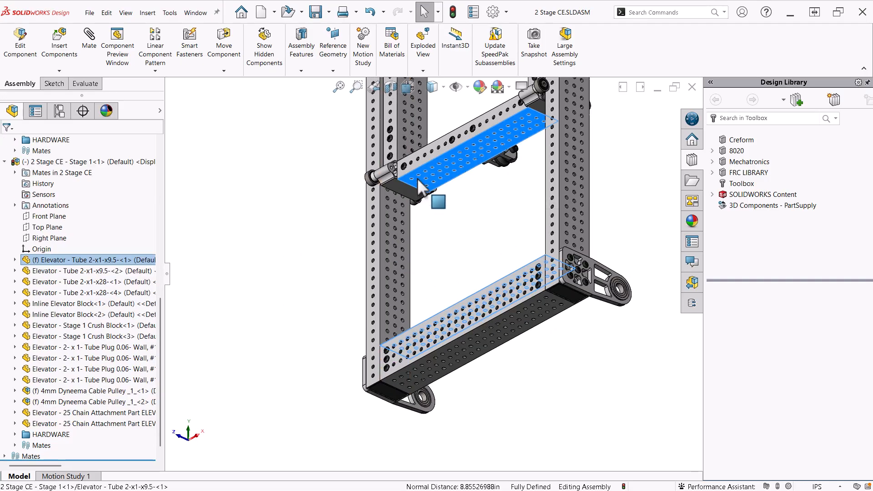
left_click(446, 173)
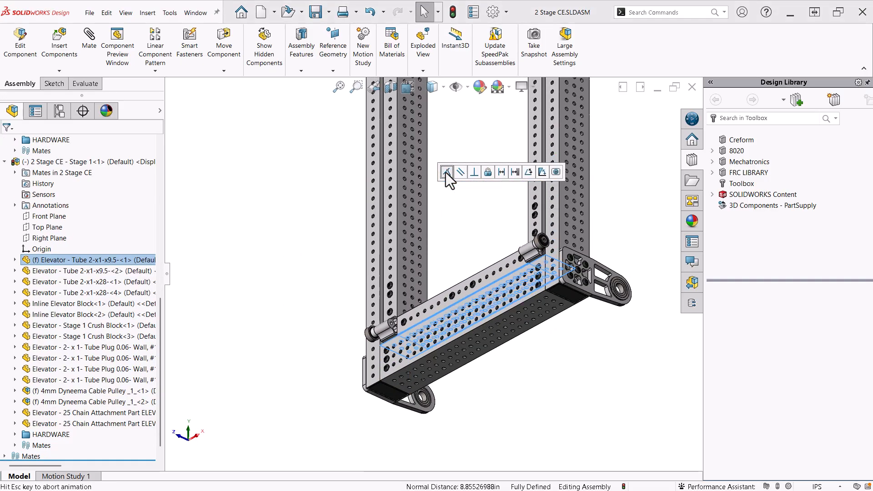
- Rename the Coincident2 mate between the lower cross tubes as STAGE 1 BOTTOM POSITION
key("ctrl+7")
left_click(4, 162)
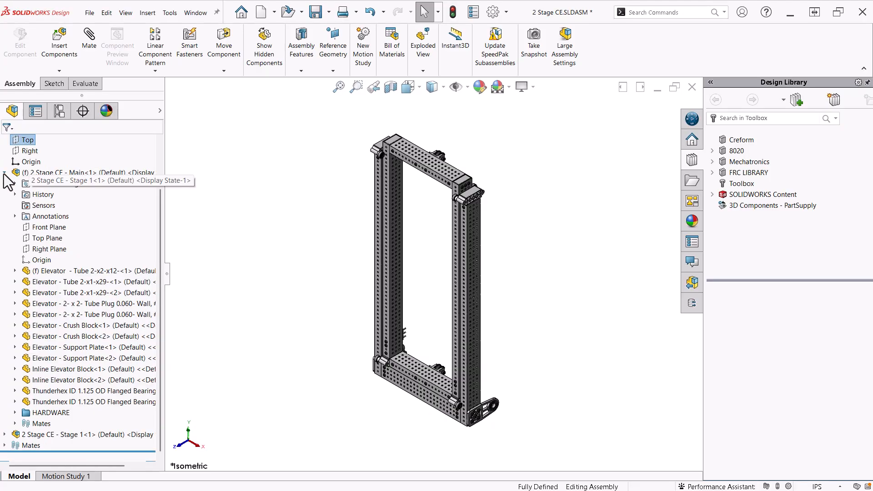
left_click(5, 173)
left_click(5, 249)
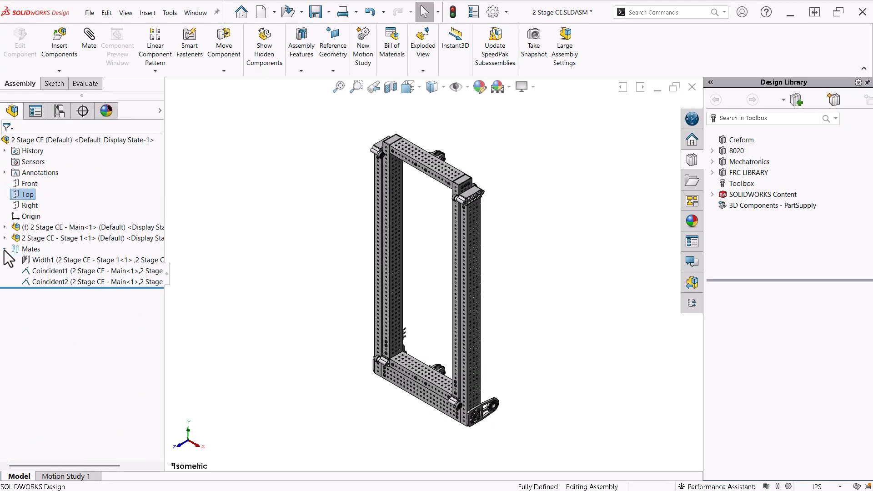
left_click(45, 282)
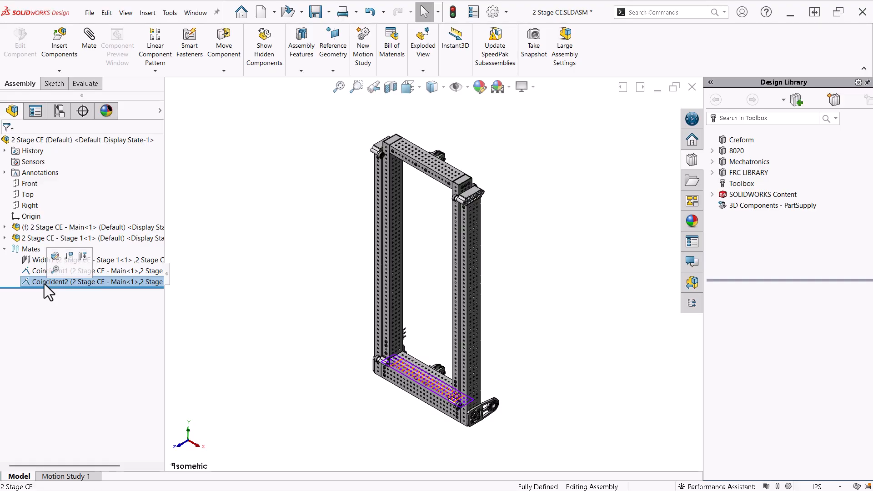
left_click(44, 282)
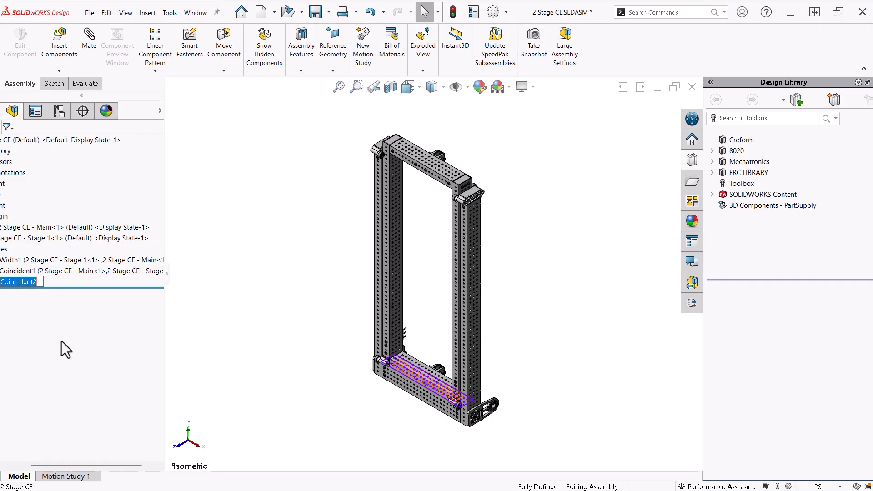
type("STAGE 1 BOTTOM POSITION")
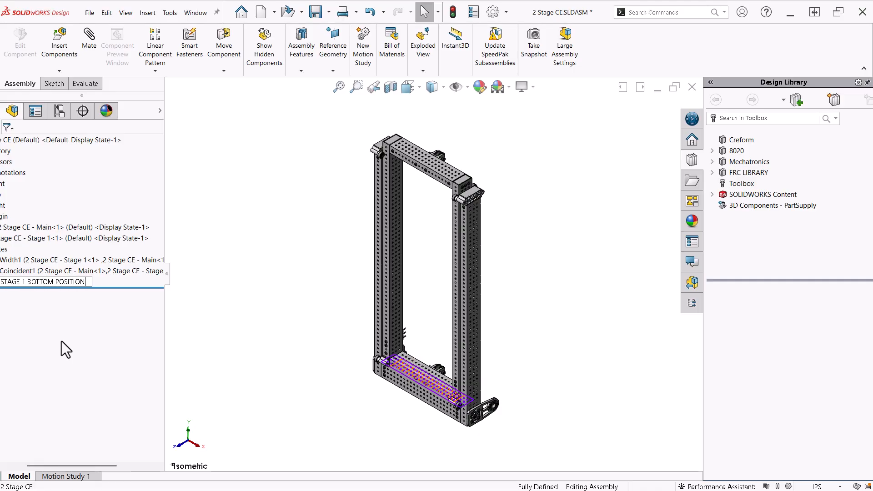
key("Return")
- Put the STAGE 1 BOTTOM POSITION mate in a new folder named KEY MATES, listed above the other mates
right_click(48, 282)
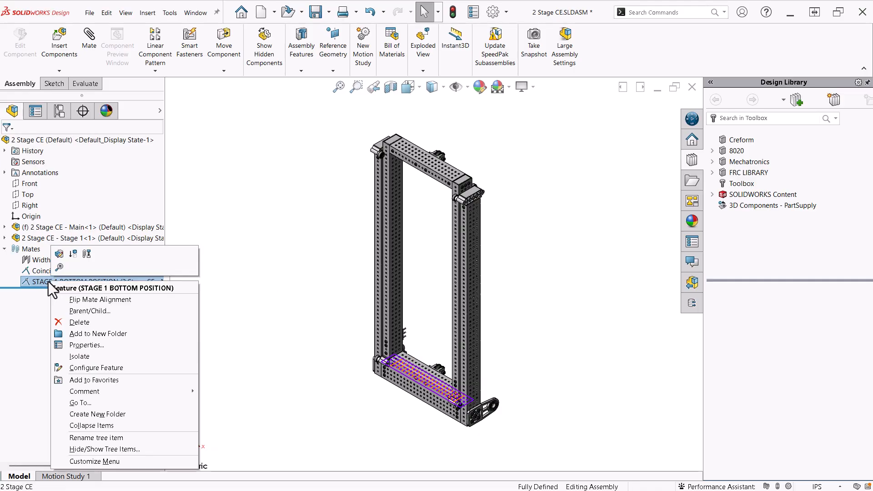
left_click(75, 334)
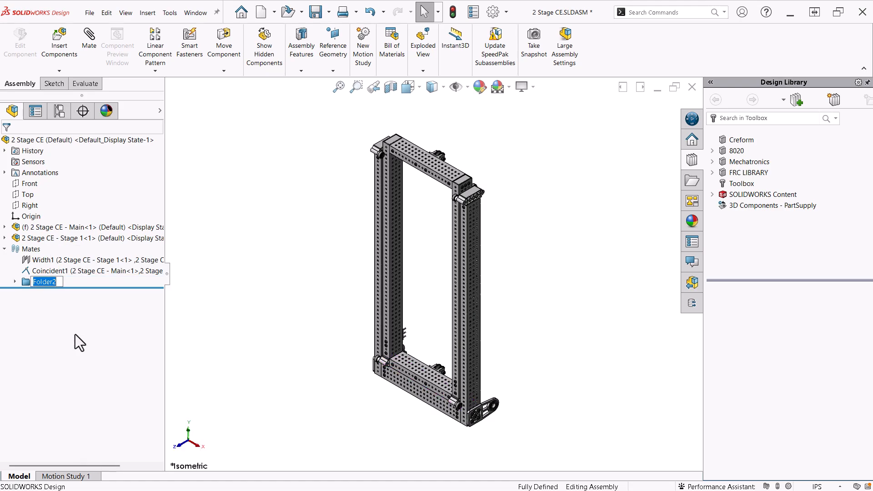
type("KEY MATES")
key("Return")
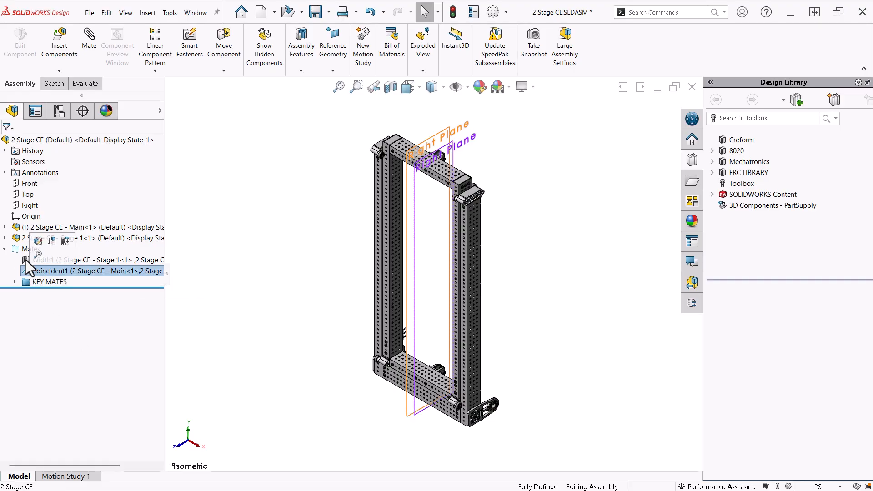
left_click_drag(26, 260, 74, 291)
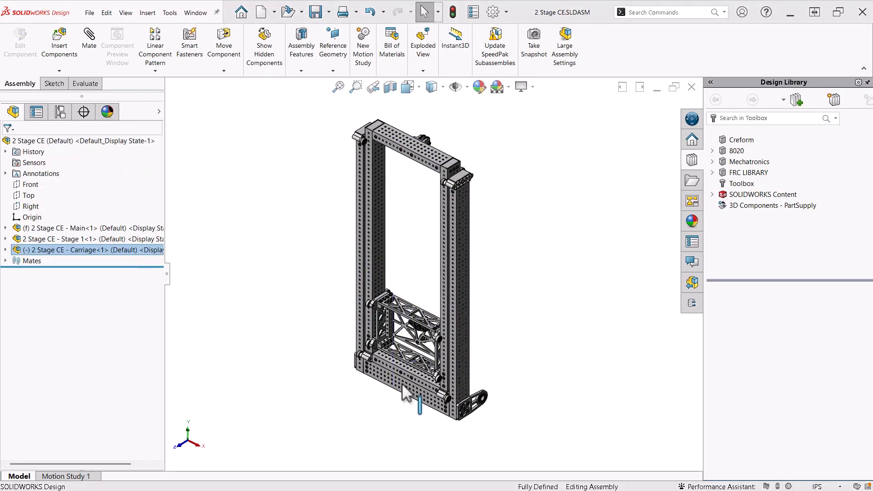
- Add a coincident mate between the top face of Stage 1's lower cross tube and the underside of the carriage's bottom plate
scroll(402, 383, "down", 5)
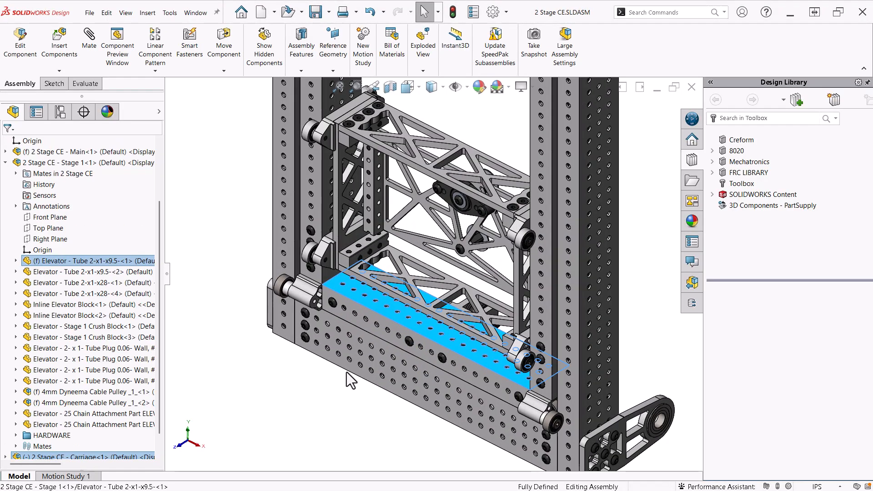
middle_click_drag(347, 372, 360, 314)
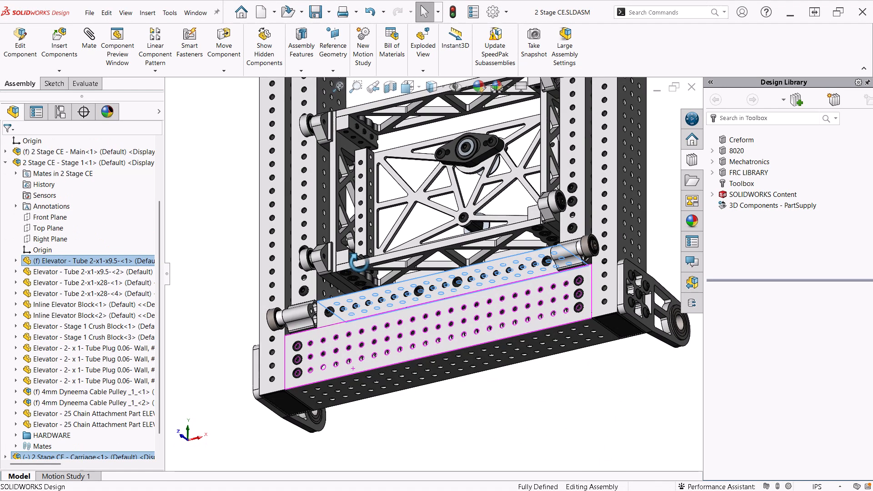
left_click(431, 259, "ctrl")
left_click(456, 246)
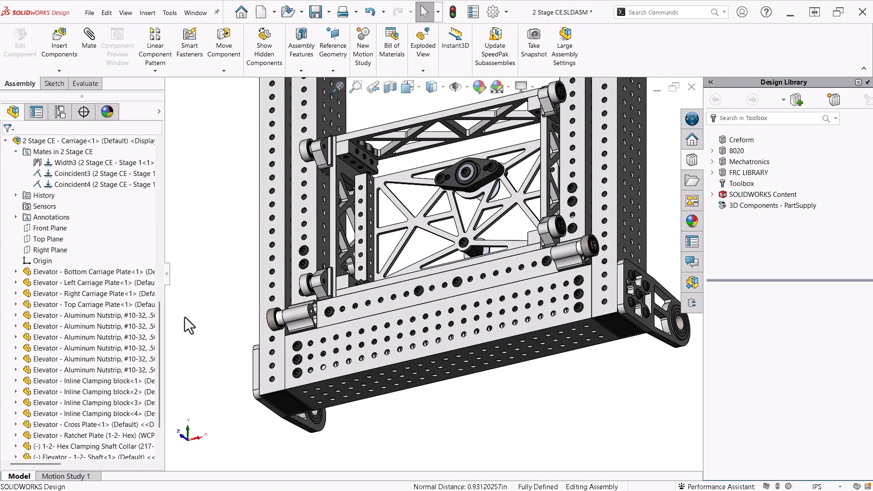
- Rename the Coincident4 mate as CARRIAGE BOTTOM POSITION and move it into the KEY MATES folder
key("ctrl+7")
key("shift+c")
left_click(5, 261)
left_click(49, 326)
key("F2")
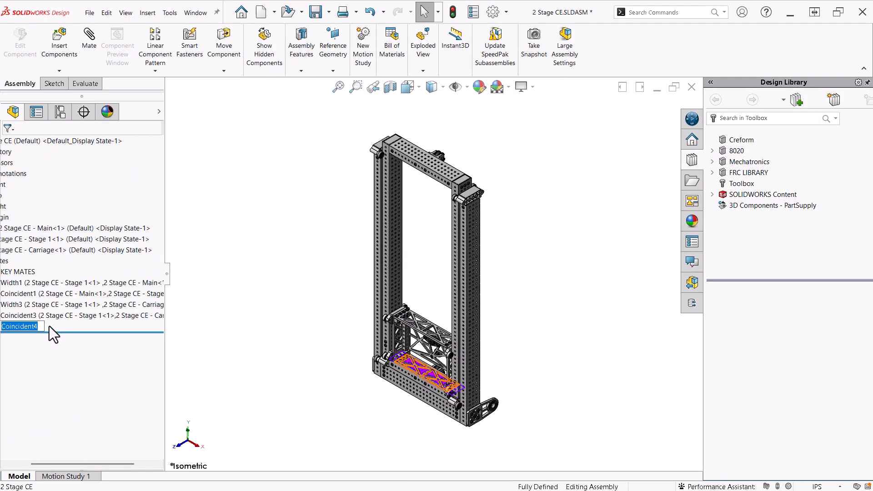
type("CARRIAGE BOTTOM POSITION")
key("Return")
left_click_drag(27, 329, 20, 271)
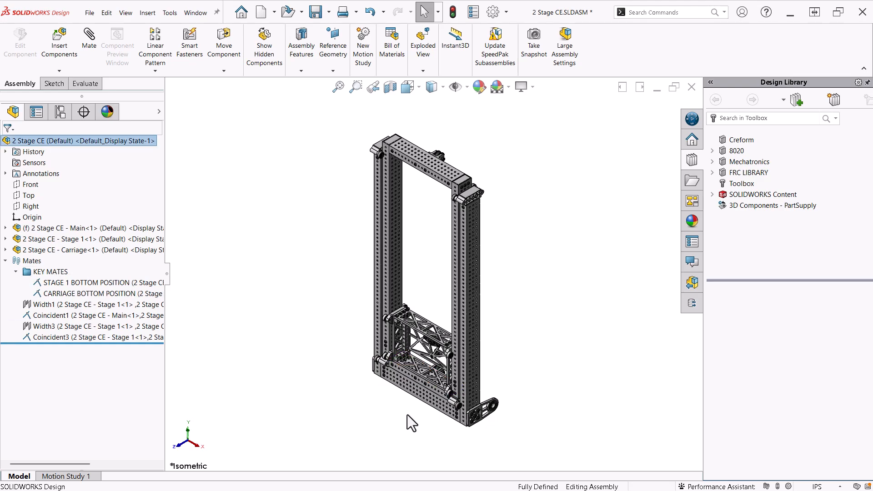
- Test the carriage's travel by temporarily suppressing the CARRIAGE BOTTOM POSITION mate, restoring the mate when finished
scroll(443, 389, "down", 5)
left_click(77, 294)
left_click(97, 266)
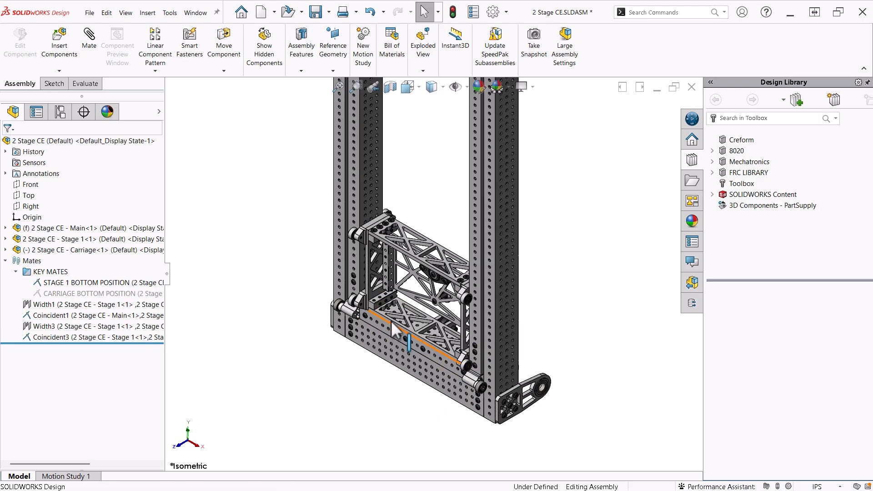
left_click(118, 294)
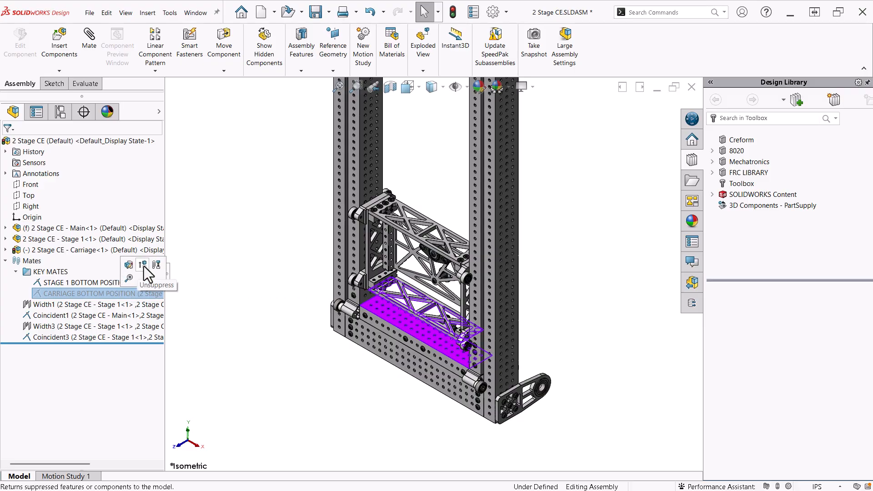
left_click(137, 268)
- Suppress the STAGE 1 BOTTOM POSITION and CARRIAGE BOTTOM POSITION mates and raise Stage 1 to test its travel
left_click(114, 282)
left_click(133, 254)
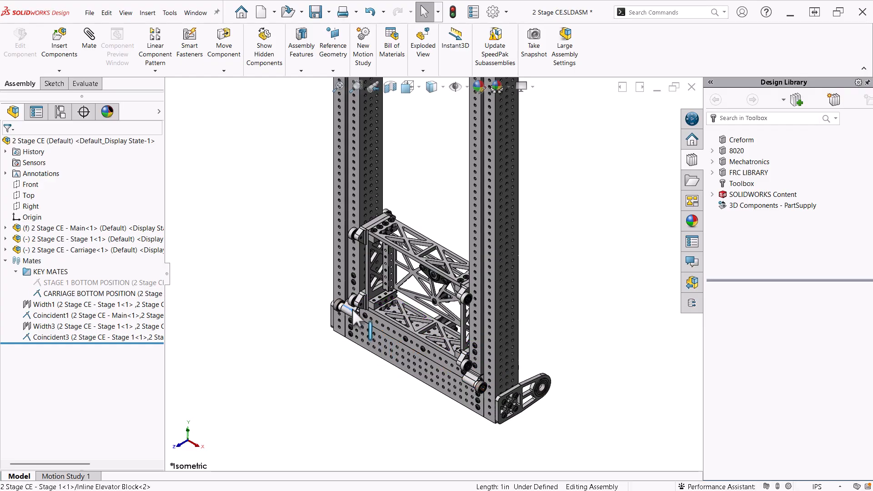
left_click_drag(363, 320, 310, 232)
left_click(97, 294)
left_click(116, 266)
- Unsuppress both mates in the KEY MATES folder to lock Stage 1 and the carriage at their bottom positions
left_click(108, 284)
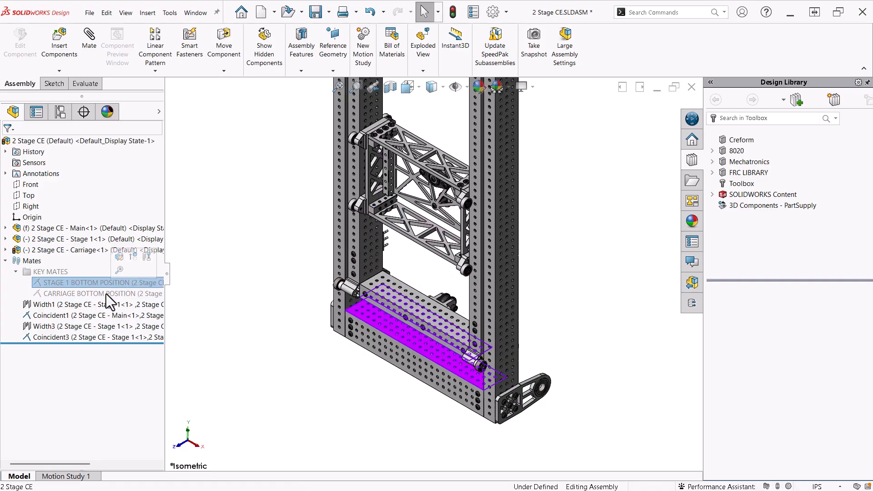
left_click(105, 293, "ctrl")
left_click(131, 267)
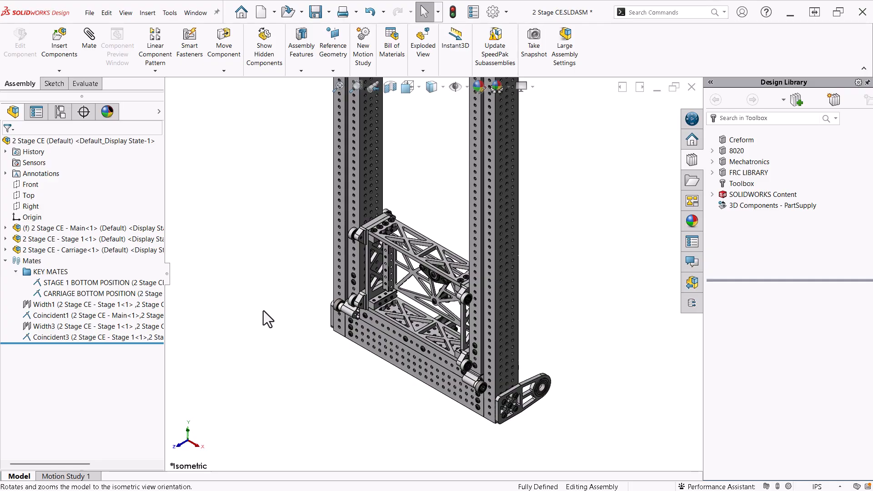
key("f")
right_click(129, 202)
left_click(160, 208)
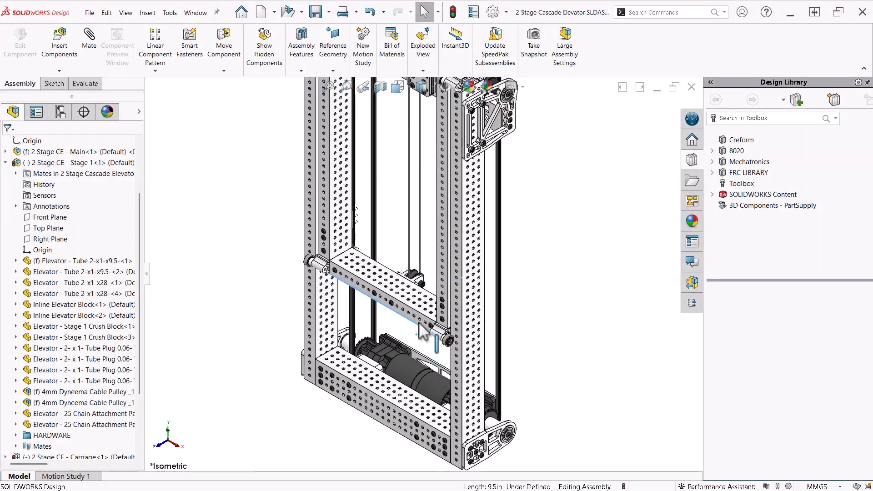
- In the 2 Stage Cascade Elevator assembly, raise Stage 1 and shift the carriage along its uprights to check their movement
left_click_drag(420, 322, 428, 228)
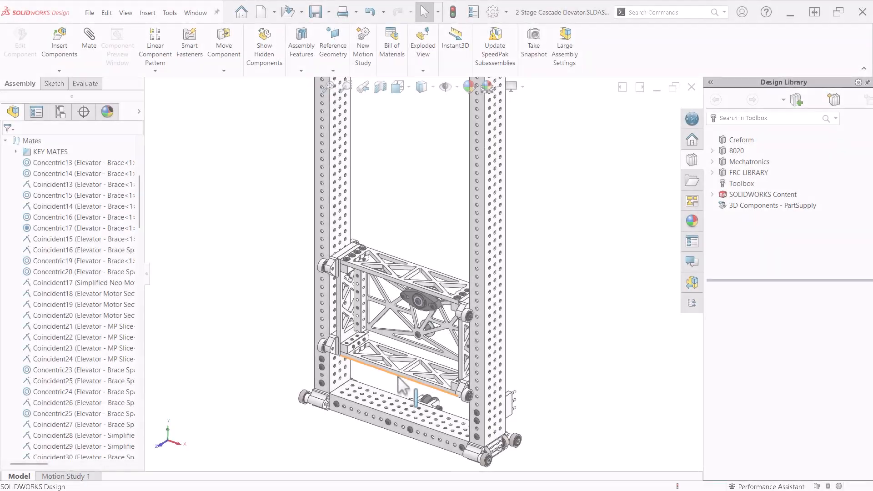
mouse_move(402, 386)
left_mouse_down()
mouse_move(392, 253)
mouse_move(407, 387)
left_mouse_up()
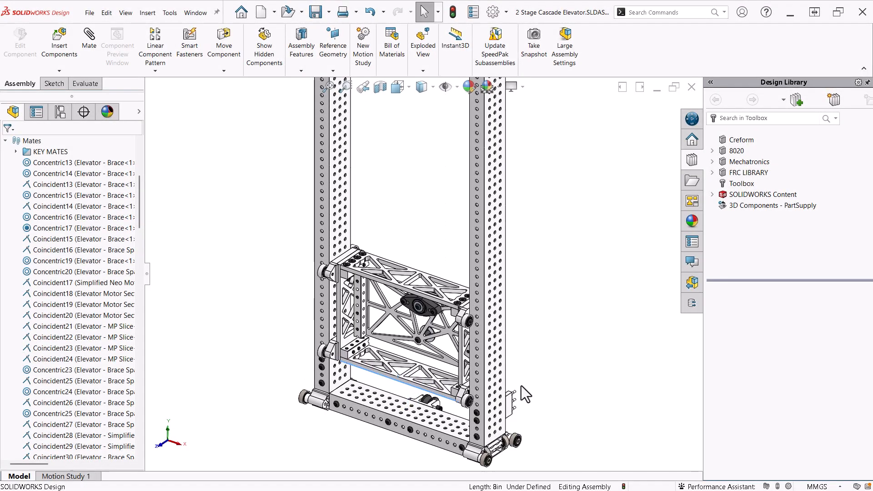
scroll(485, 418, "down", 6)
mouse_move(377, 359)
left_mouse_down()
mouse_move(376, 237)
mouse_move(371, 359)
left_mouse_up()
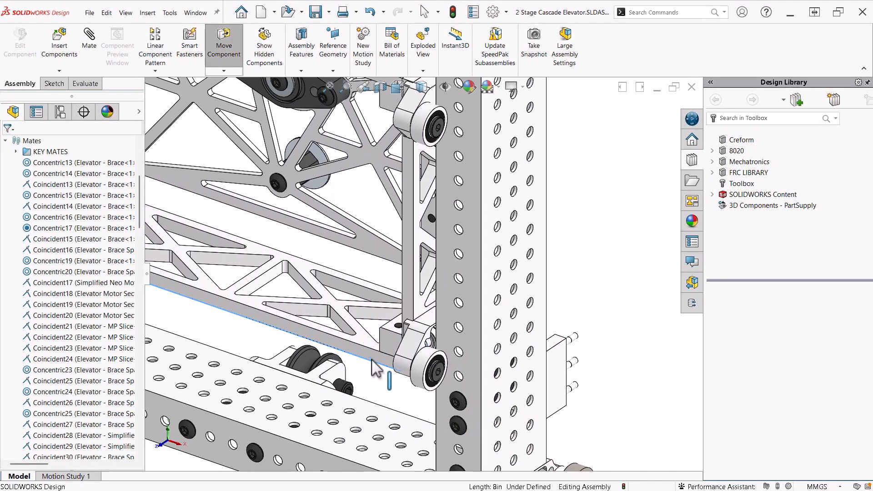
key("Escape")
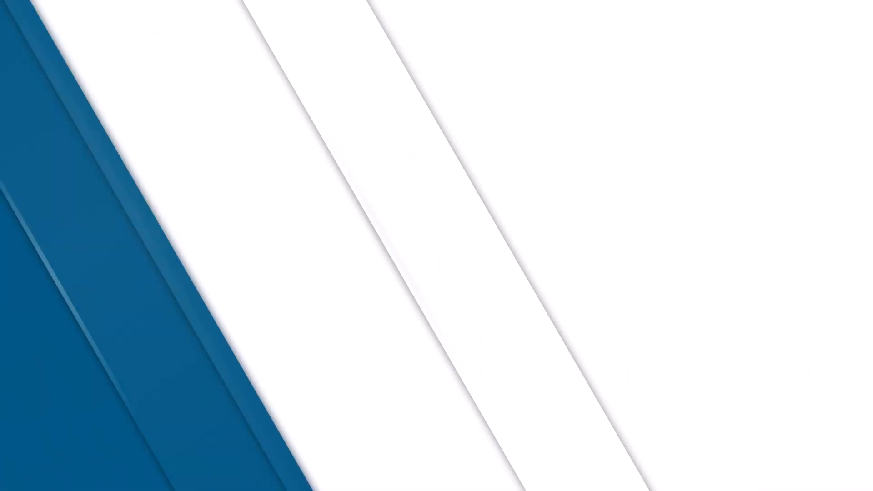